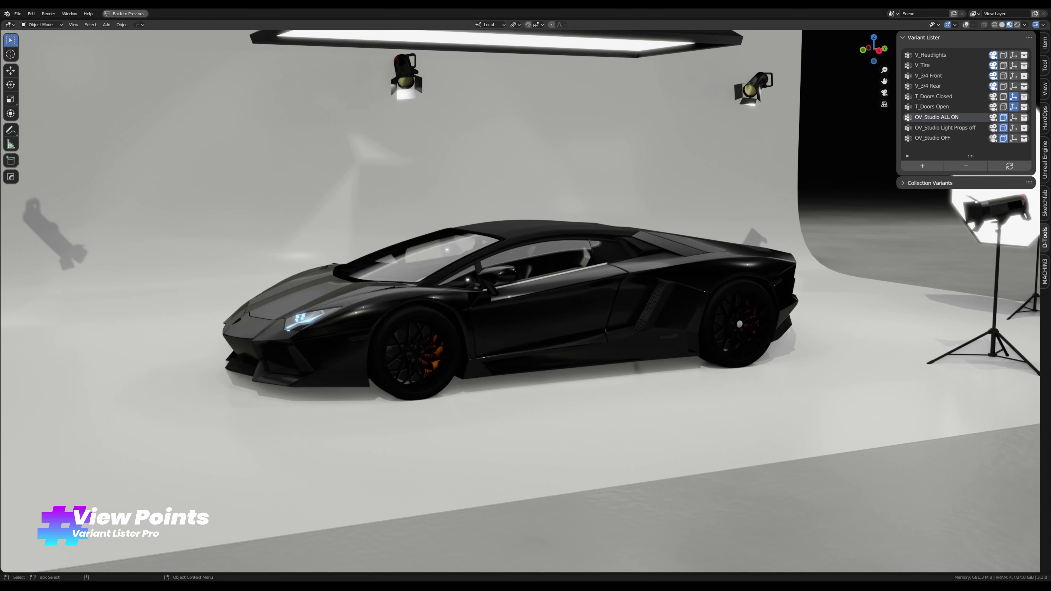
# Step: Recall the V_3/4 Front, V_3/4 Rear, V_Headlights and V_Tire views, finishing on V_3/4 Front
pyautogui.click(932, 76)
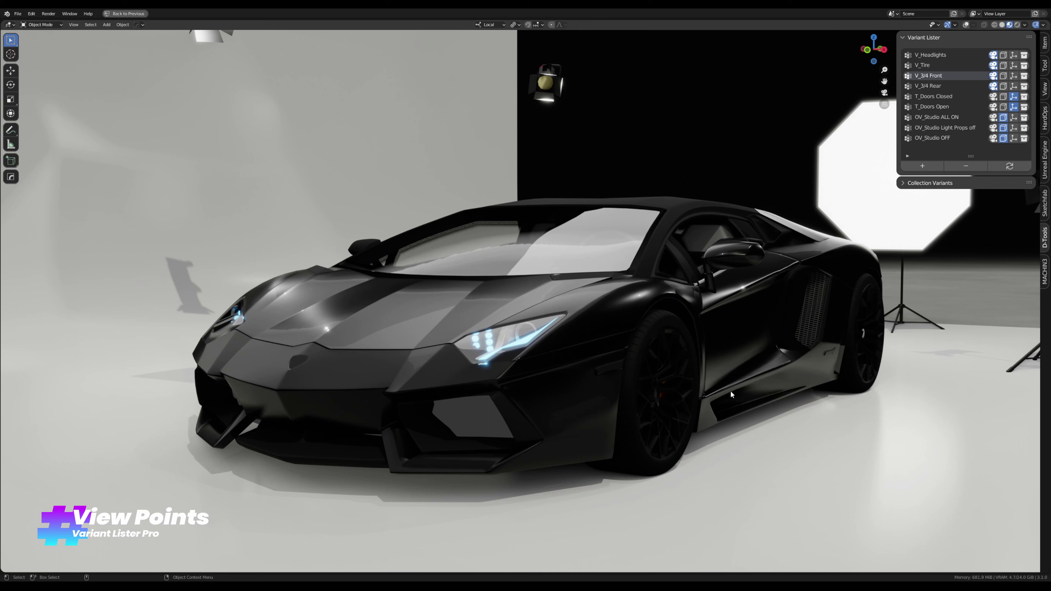
pyautogui.click(940, 86)
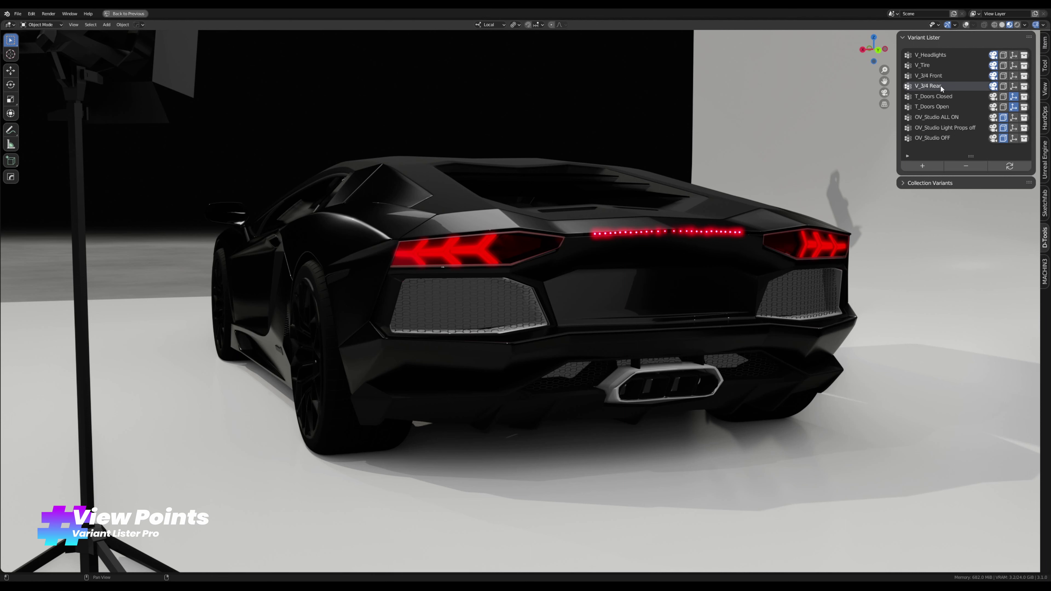
pyautogui.click(946, 55)
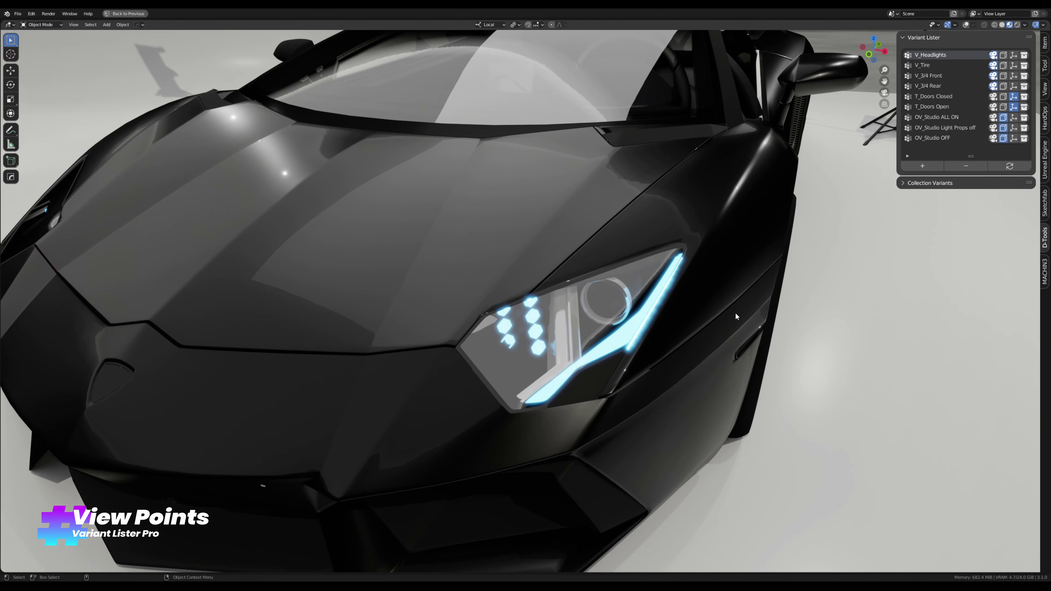
pyautogui.click(926, 65)
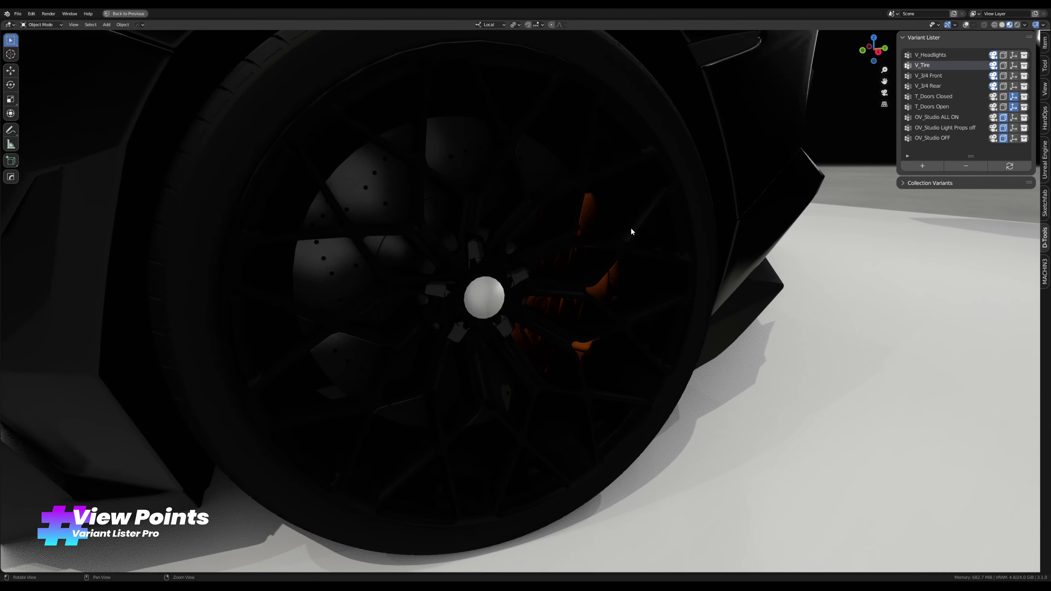
pyautogui.moveTo(626, 242); pyautogui.dragTo(568, 206, button='middle')
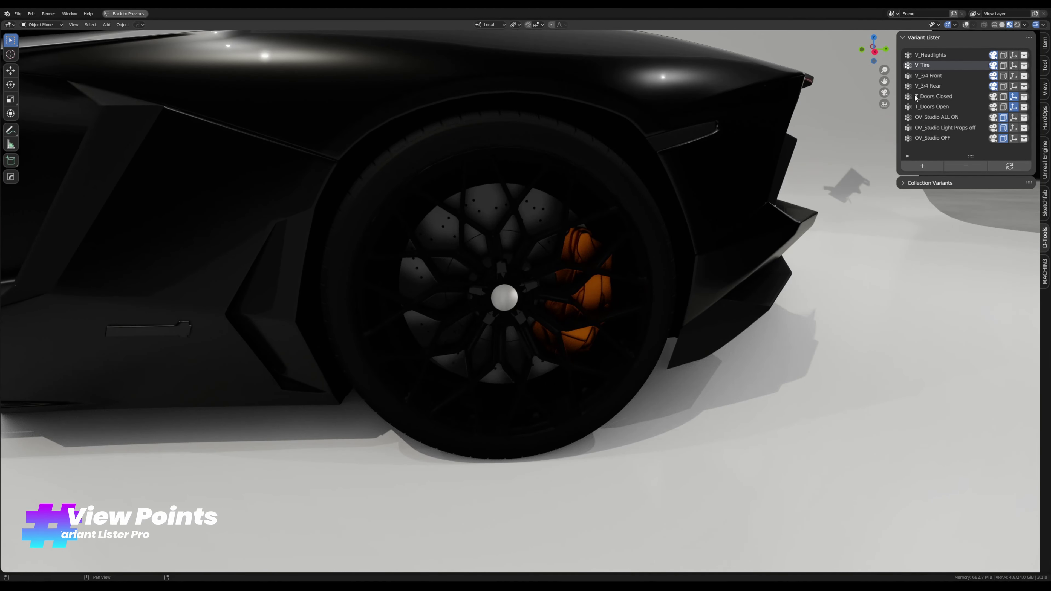
pyautogui.click(928, 75)
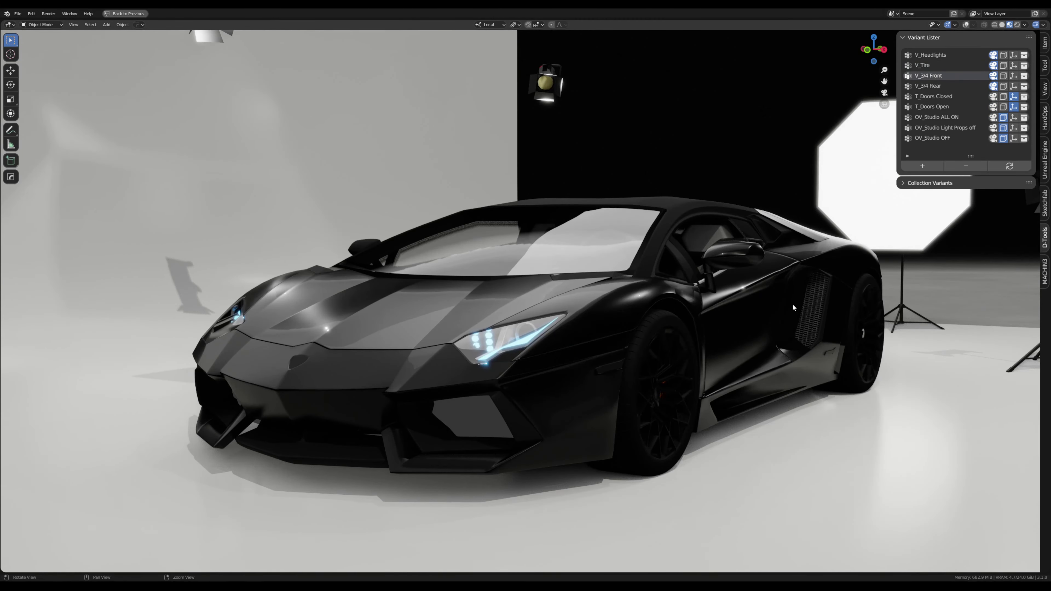
pyautogui.moveTo(791, 299); pyautogui.dragTo(792, 305, button='middle')
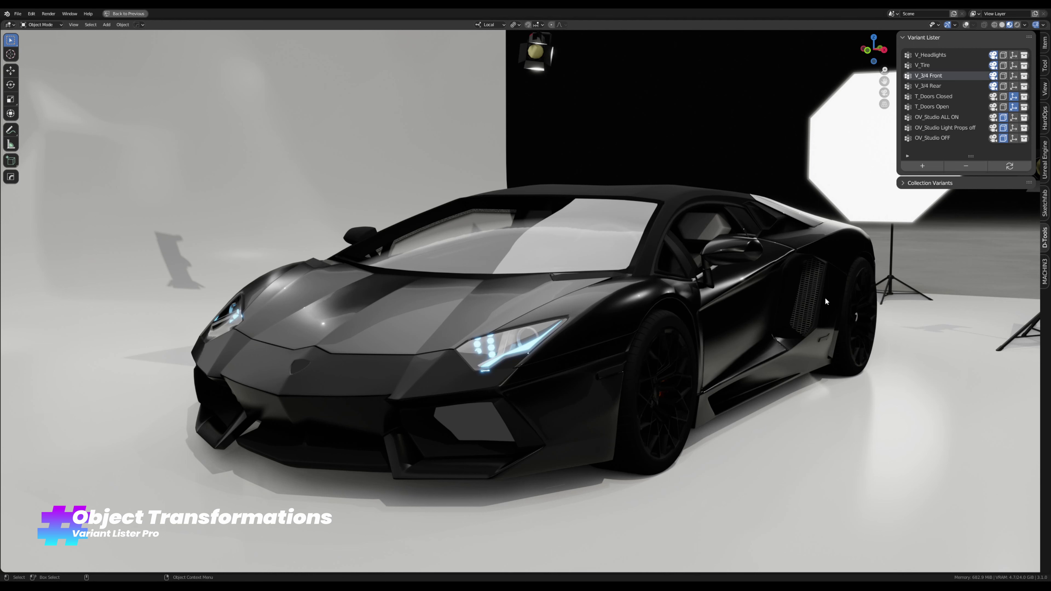
# Step: Open the doors with T_Doors Open, close them with T_Doors Closed, then apply OV_Studio Light Props off
pyautogui.click(932, 106)
pyautogui.moveTo(888, 310); pyautogui.dragTo(750, 294, button='middle')
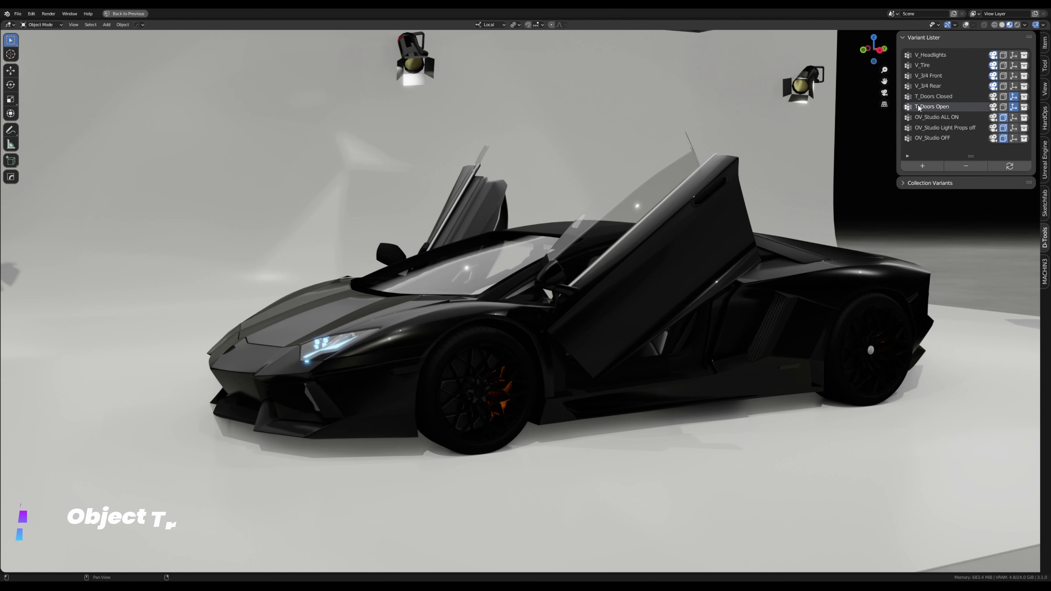
pyautogui.click(933, 96)
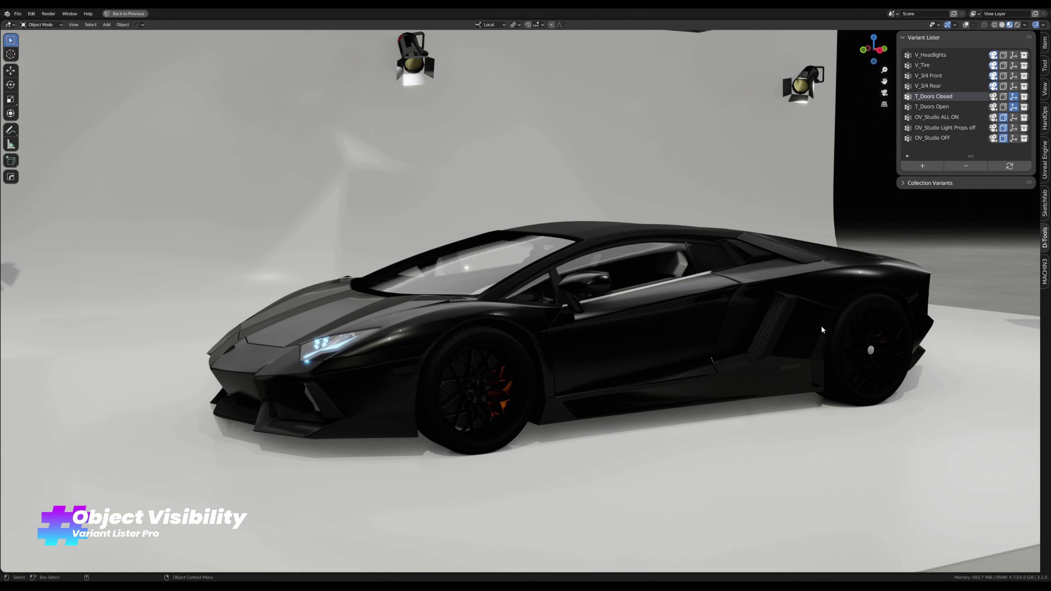
pyautogui.click(944, 128)
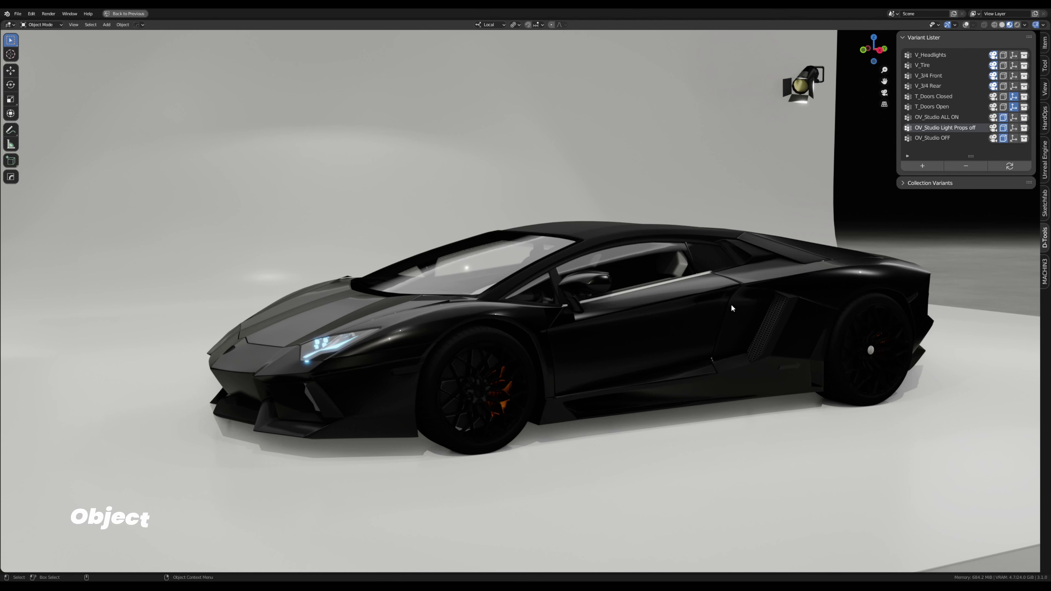
# Step: Restore the full layout and hide Barndoors.001 in the viewport
pyautogui.moveTo(791, 219); pyautogui.dragTo(682, 138, button='middle')
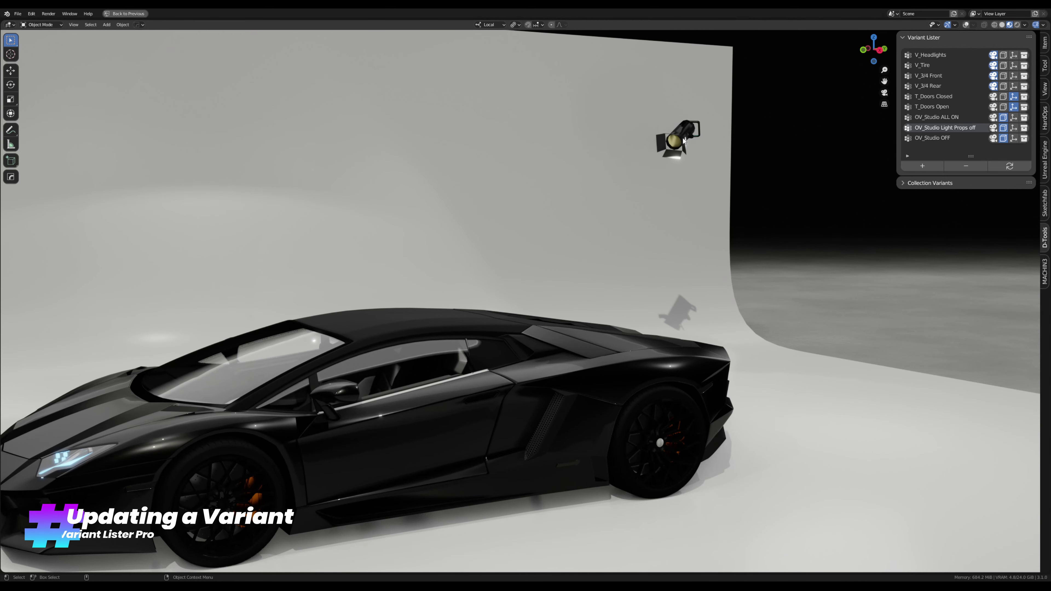
pyautogui.moveTo(399, 319); pyautogui.dragTo(704, 157, button='middle')
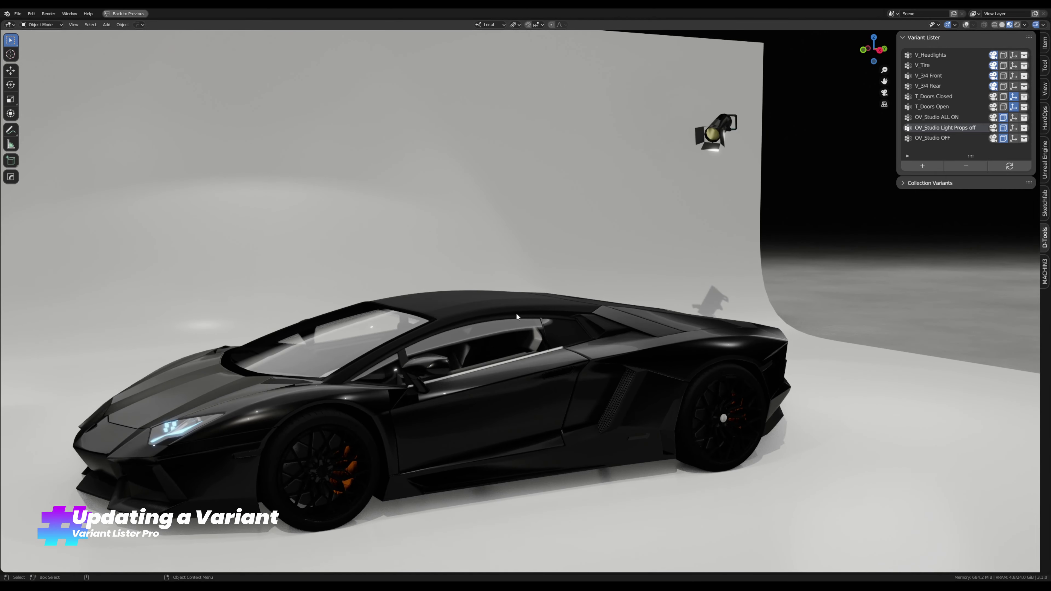
pyautogui.hotkey('ctrl', 'space')
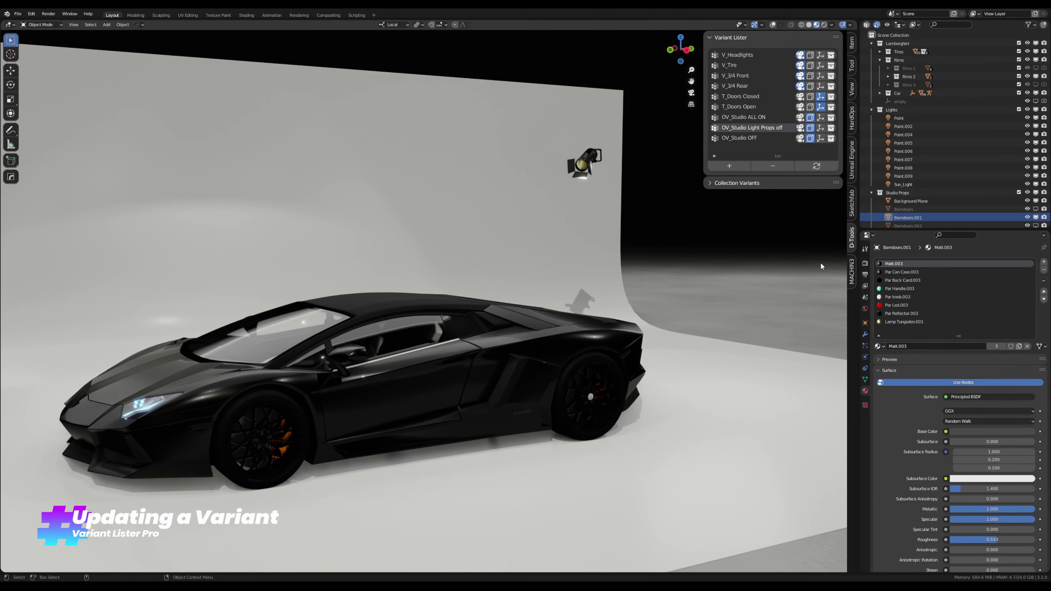
pyautogui.scroll(-2, 1035, 209)
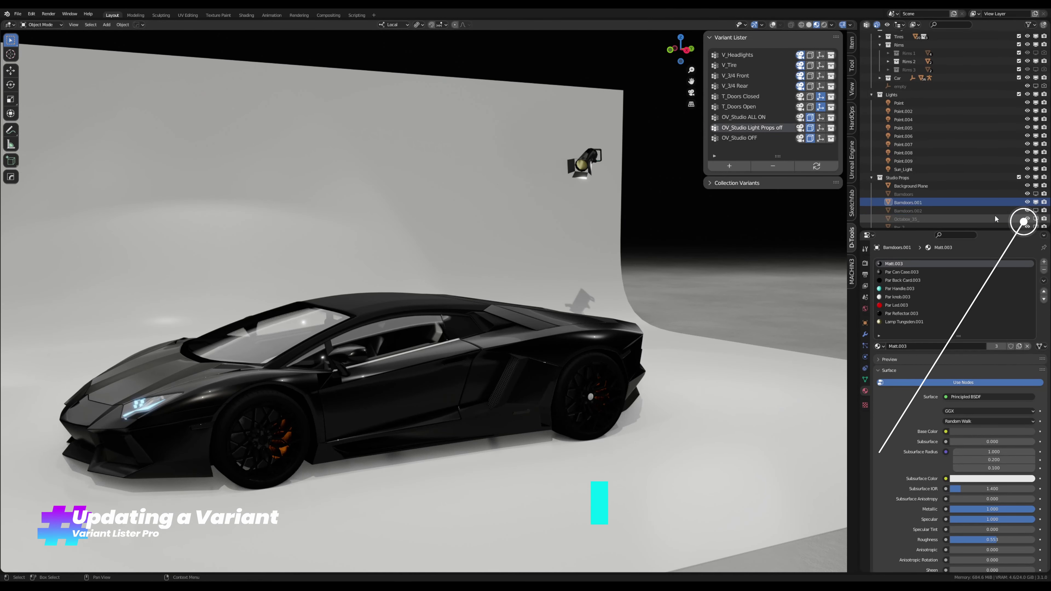
pyautogui.click(1035, 202)
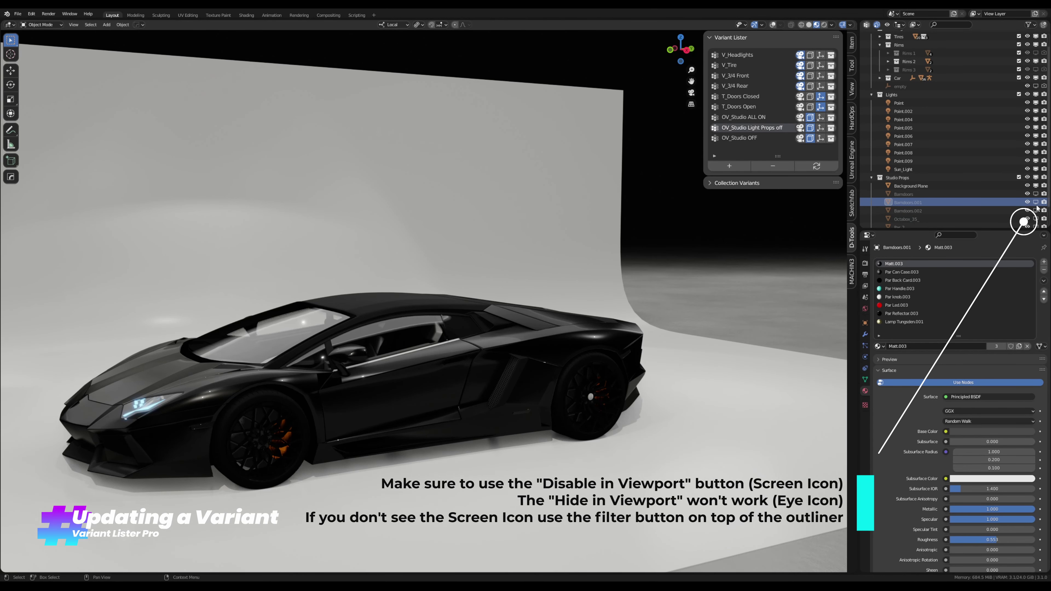
# Step: Overwrite OV_Studio Light Props off with this state, then test it against OV_Studio ALL ON
pyautogui.click(815, 169)
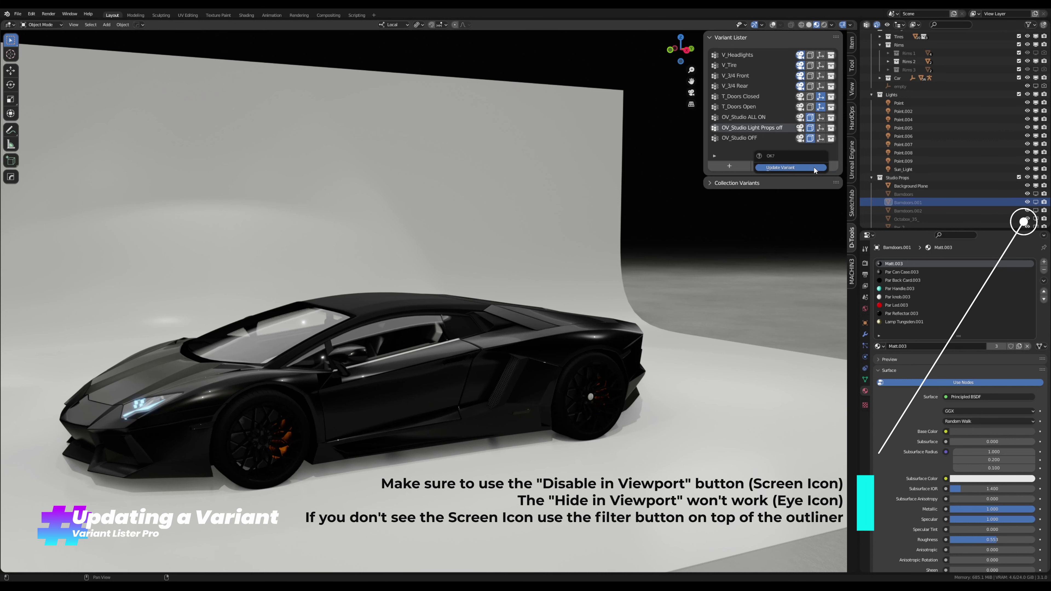
pyautogui.click(814, 168)
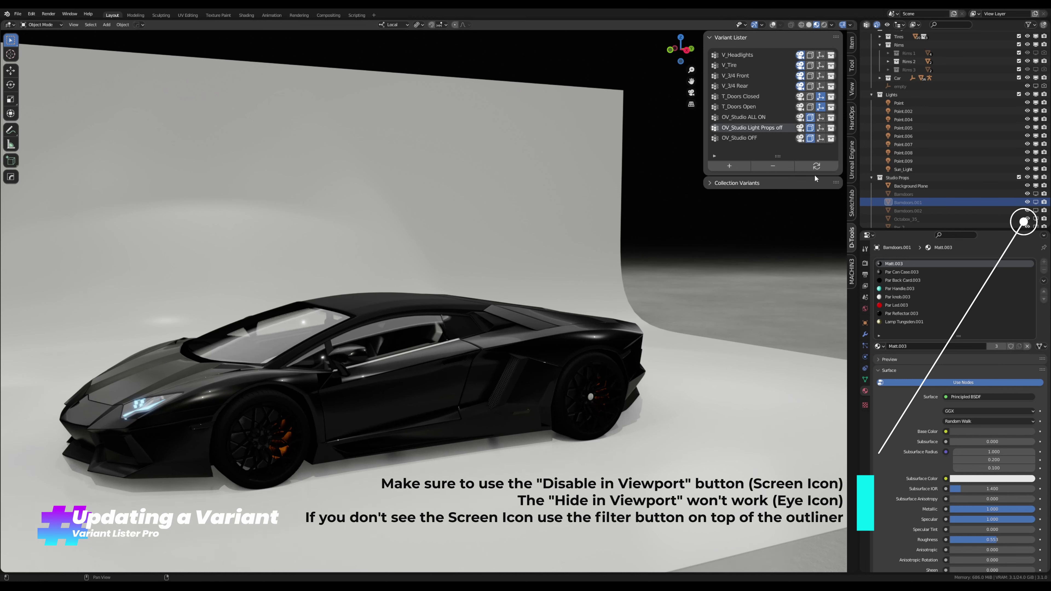
pyautogui.click(747, 118)
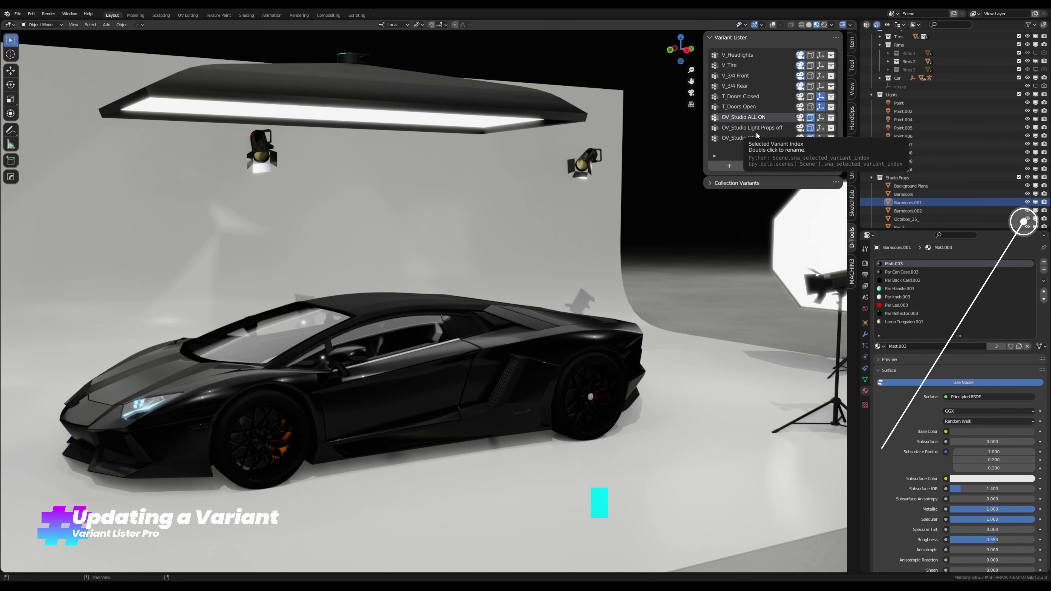
pyautogui.click(752, 127)
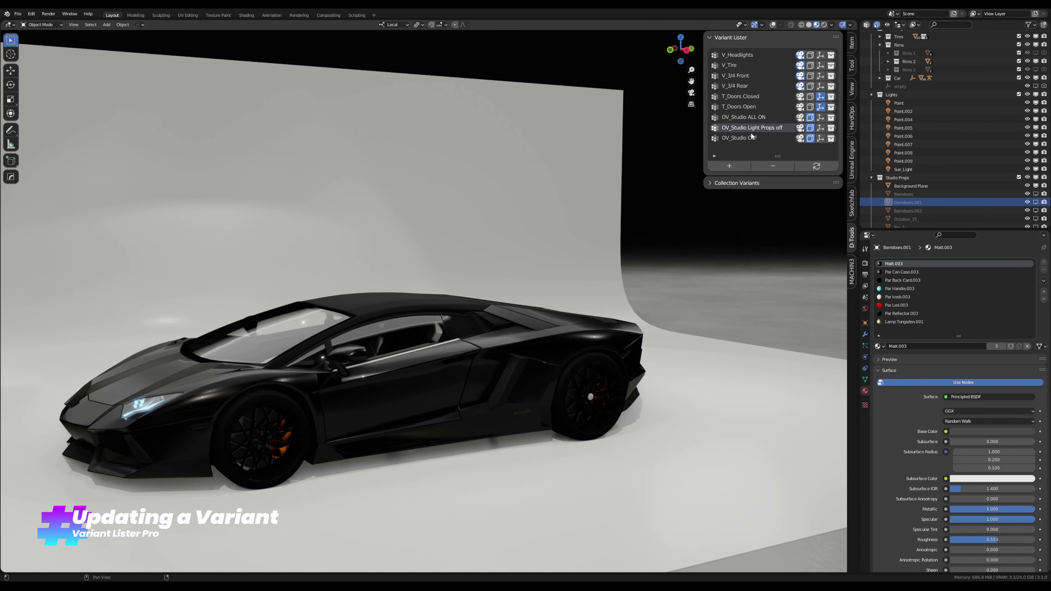
pyautogui.moveTo(476, 352); pyautogui.dragTo(682, 288, button='middle')
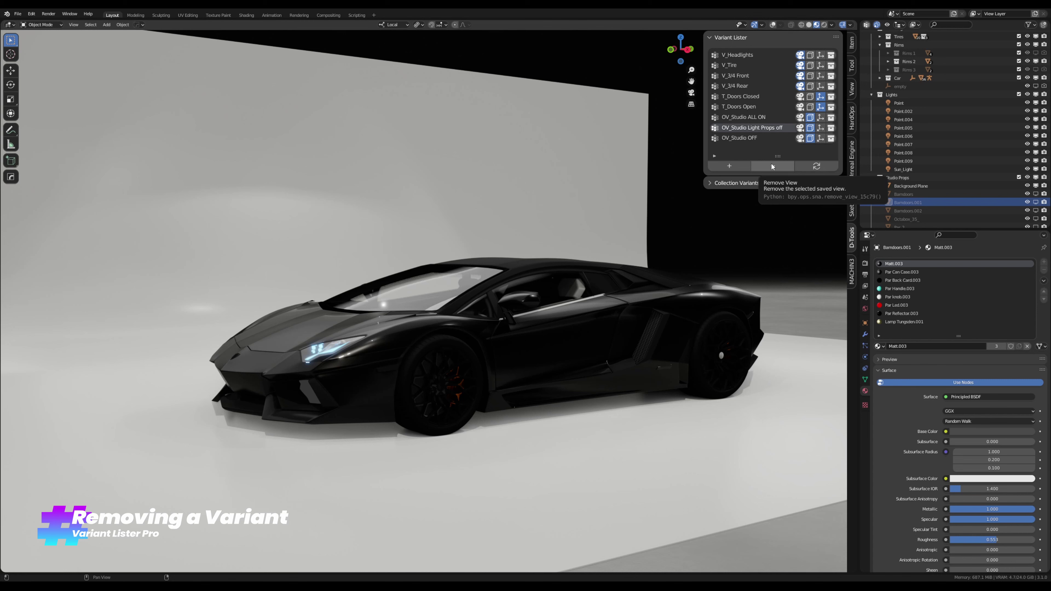
# Step: Select the OV_Studio OFF variant and delete it with the − button
pyautogui.click(755, 139)
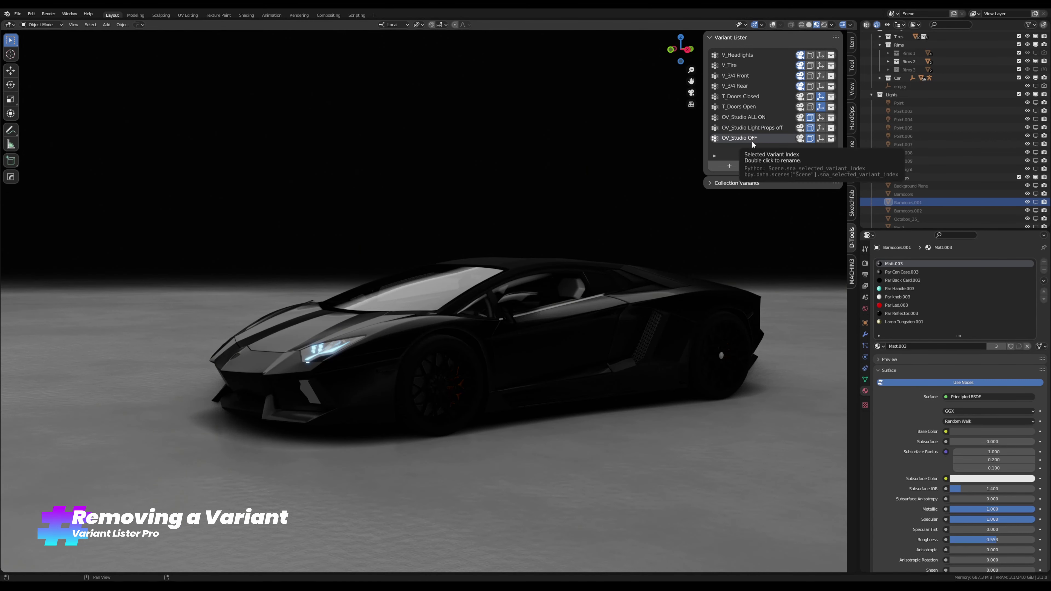
pyautogui.click(774, 167)
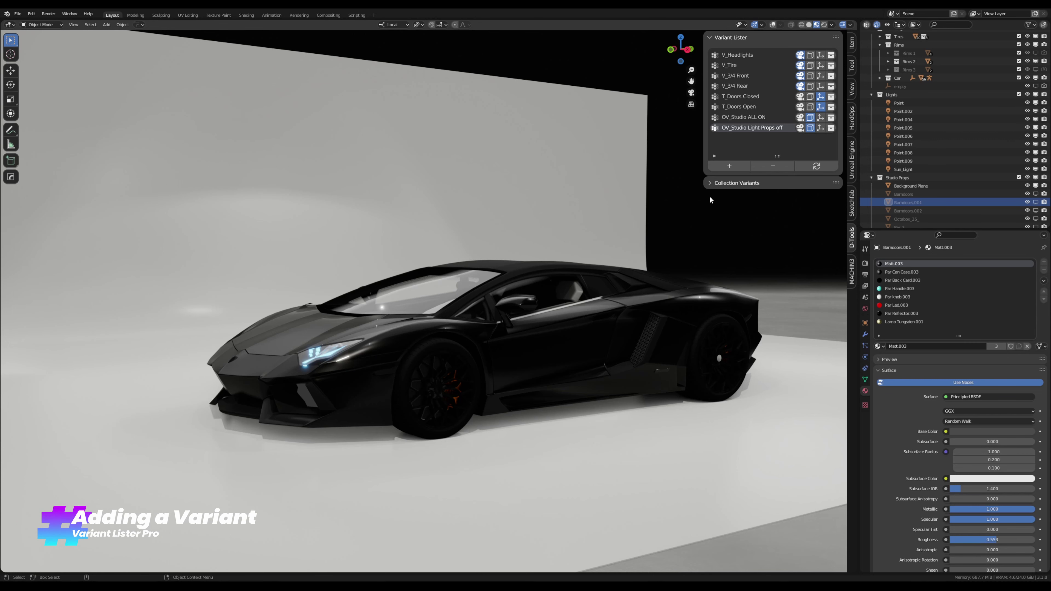
# Step: Collapse the Lights and Studio Props collections in the Outliner
pyautogui.moveTo(594, 370); pyautogui.dragTo(593, 358, button='middle')
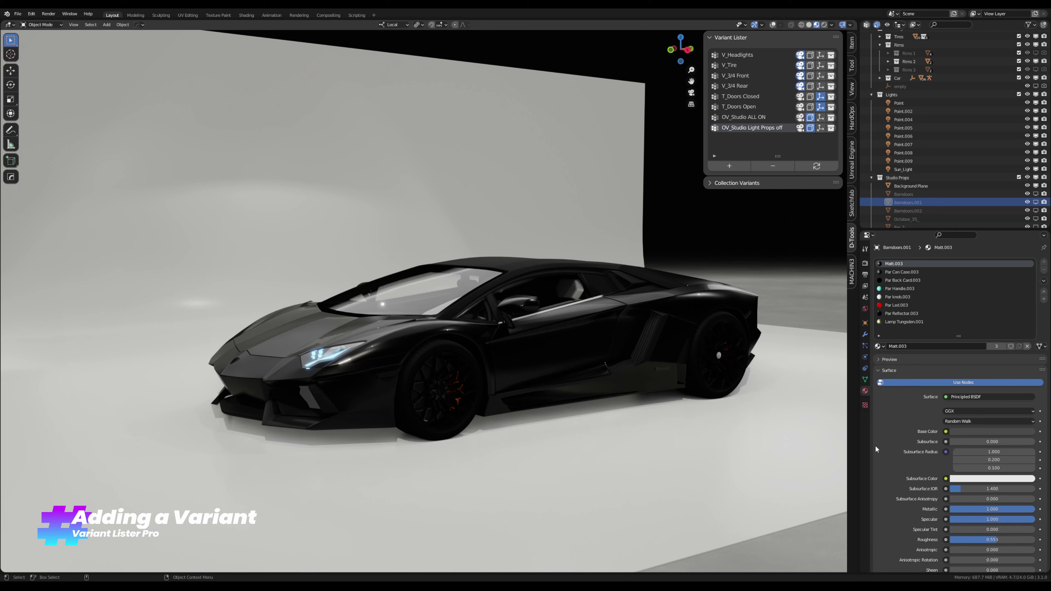
pyautogui.click(871, 95)
pyautogui.click(871, 102)
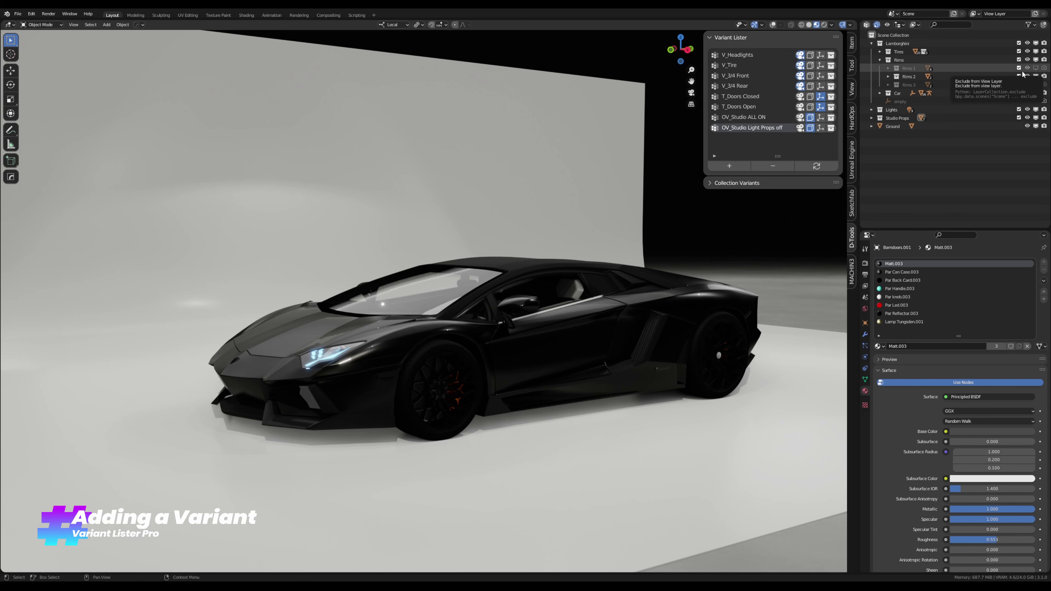
# Step: Add Variant Group_08 with its View and Transform toggles turned off
pyautogui.click(737, 170)
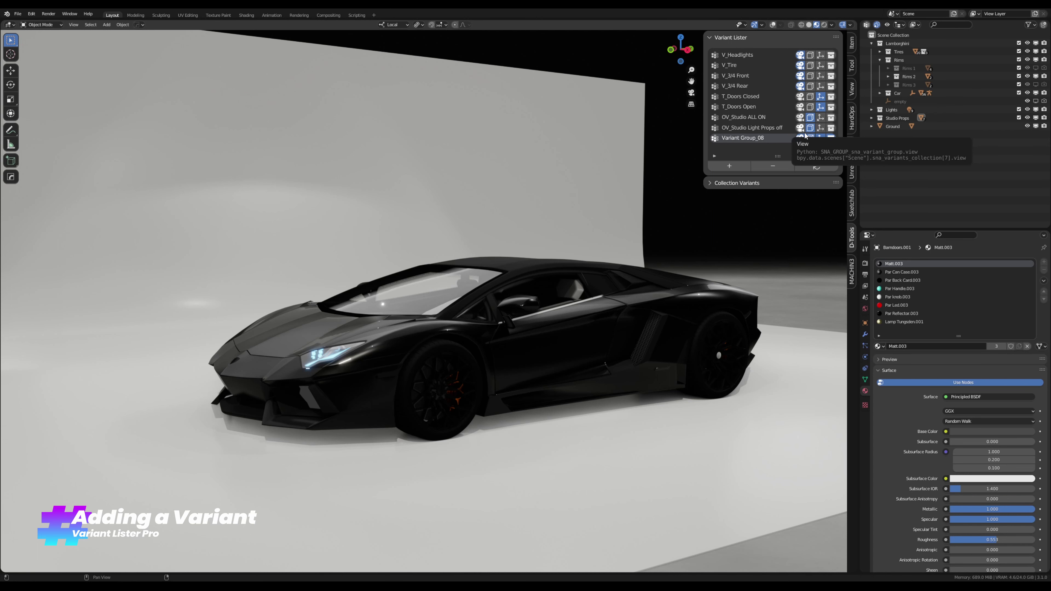
pyautogui.click(810, 138)
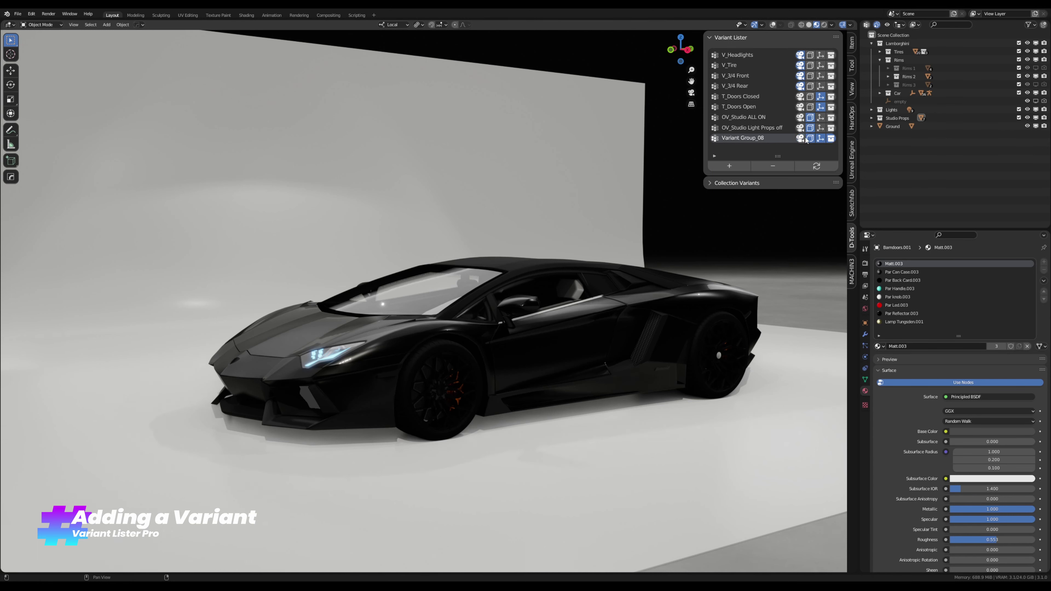
pyautogui.click(819, 140)
# Step: Rename Variant Group_08 to CV_Rim2
pyautogui.doubleClick(738, 139)
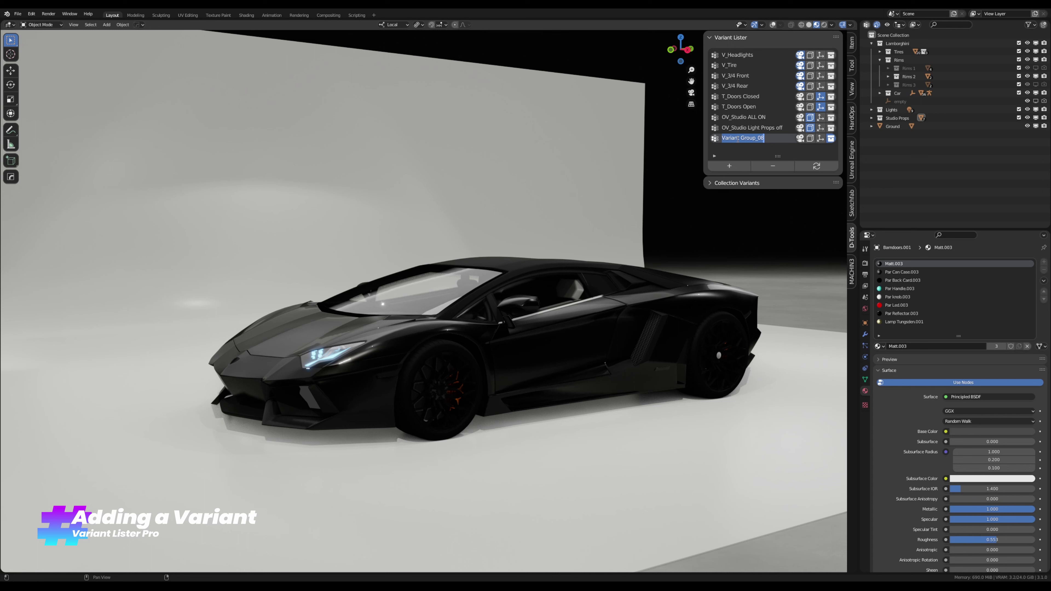
pyautogui.write('CV_Rim2')
pyautogui.press('Return')
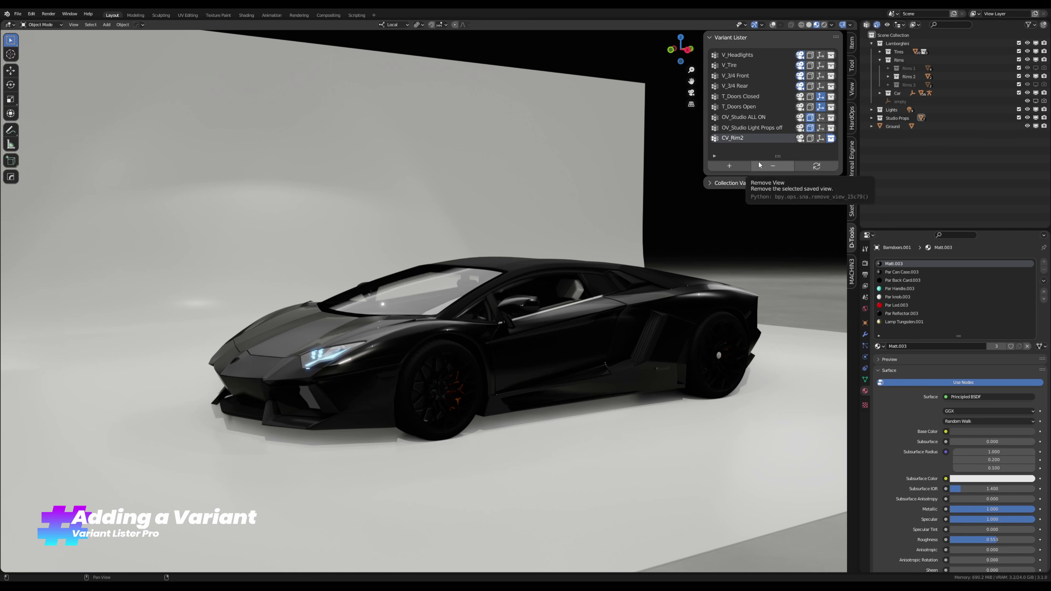
# Step: Show the Rims 1 collection and add a variant named CV_Rim1 for the silver rims
pyautogui.keyDown('ctrl'); pyautogui.click(1036, 69); pyautogui.keyUp('ctrl')
pyautogui.click(739, 165)
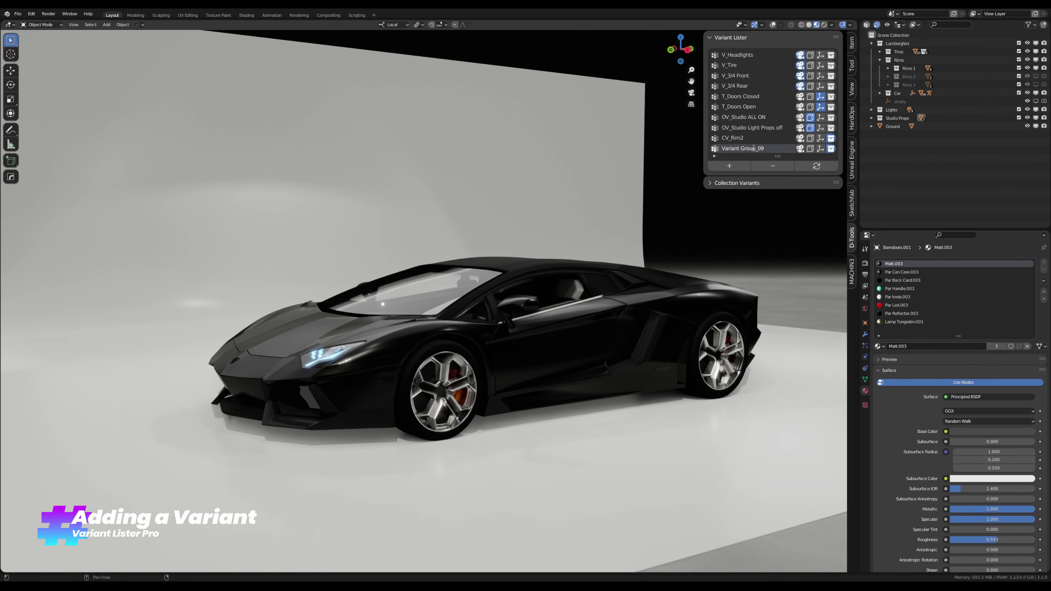
pyautogui.doubleClick(742, 148)
pyautogui.write('CV_Rim1')
pyautogui.press('Return')
# Step: Hide Rims 1, show Rims 3, and add a variant named CV_Rim3 for the gold rims
pyautogui.click(1036, 69)
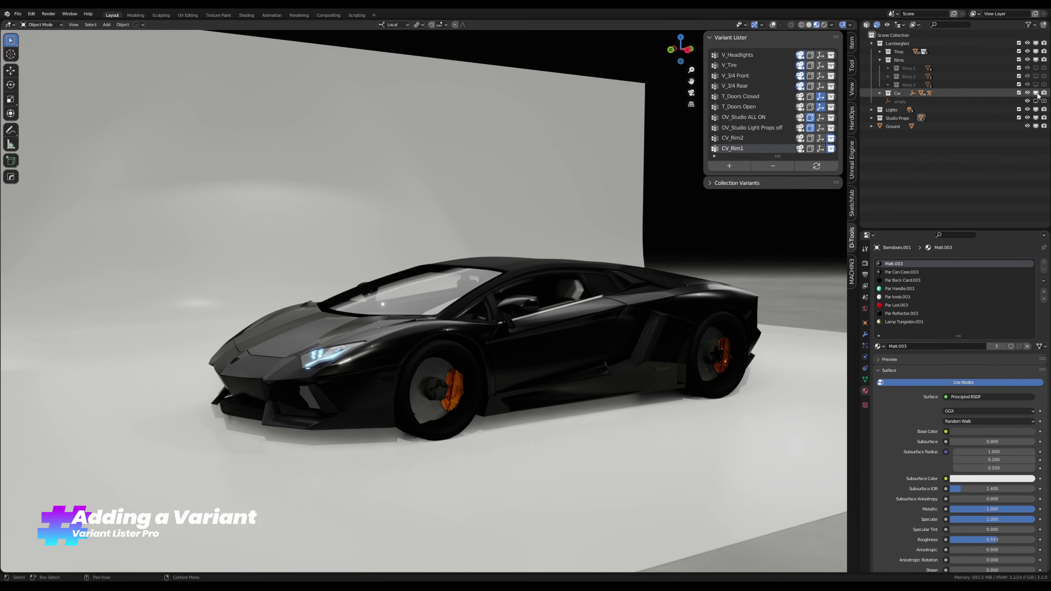
pyautogui.click(1036, 85)
pyautogui.click(729, 165)
pyautogui.doubleClick(754, 148)
pyautogui.write('CV_')
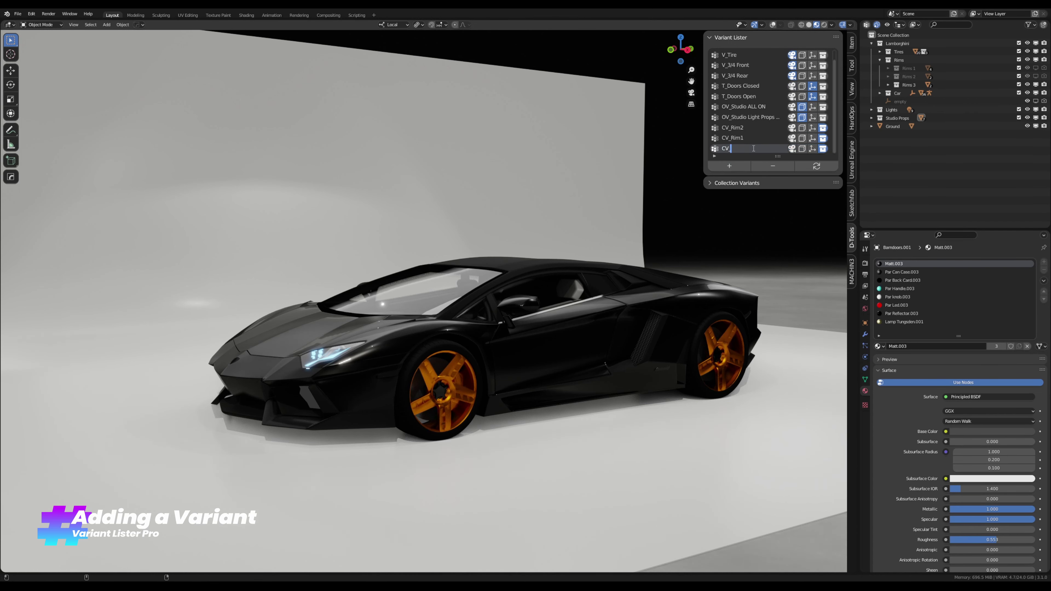
pyautogui.write('Rim3')
pyautogui.press('Return')
# Step: Test the CV_Rim1, CV_Rim3 and CV_Rim2 variants, ending on the gold CV_Rim3
pyautogui.click(724, 140)
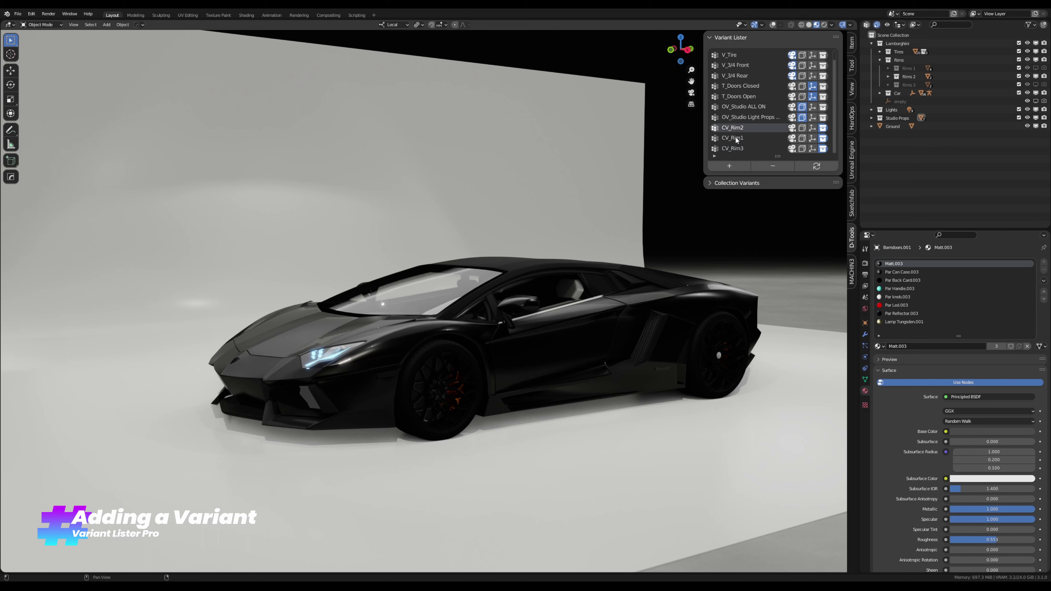
pyautogui.click(732, 149)
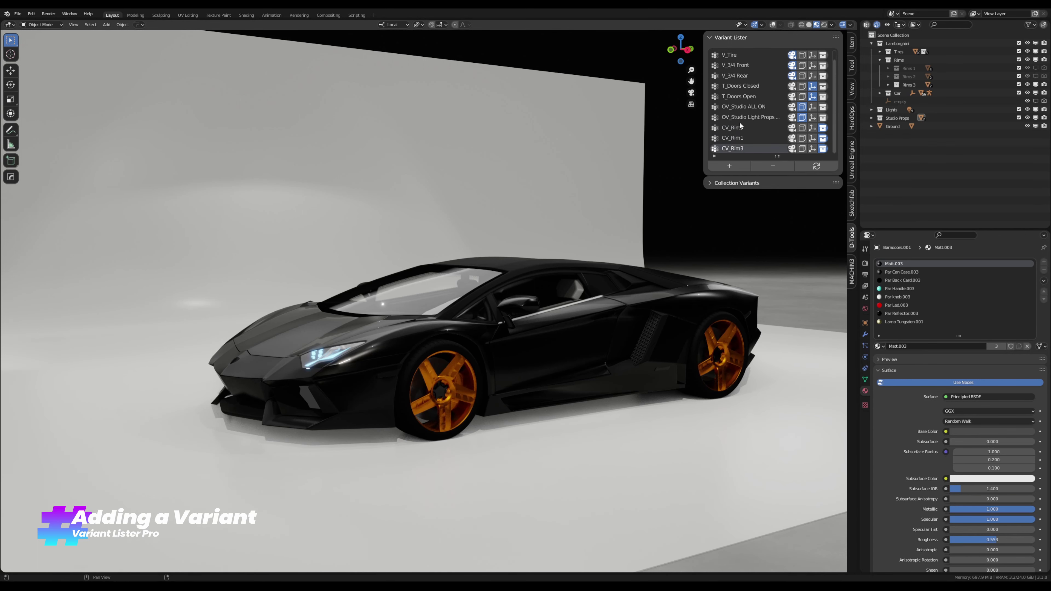
pyautogui.click(739, 127)
pyautogui.click(737, 139)
pyautogui.click(733, 148)
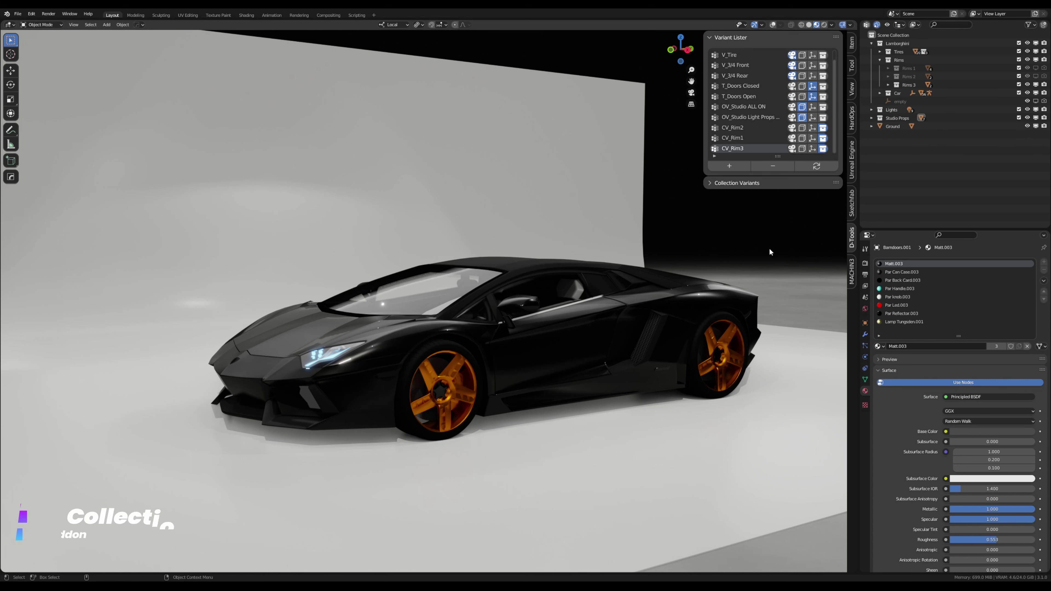
pyautogui.click(709, 183)
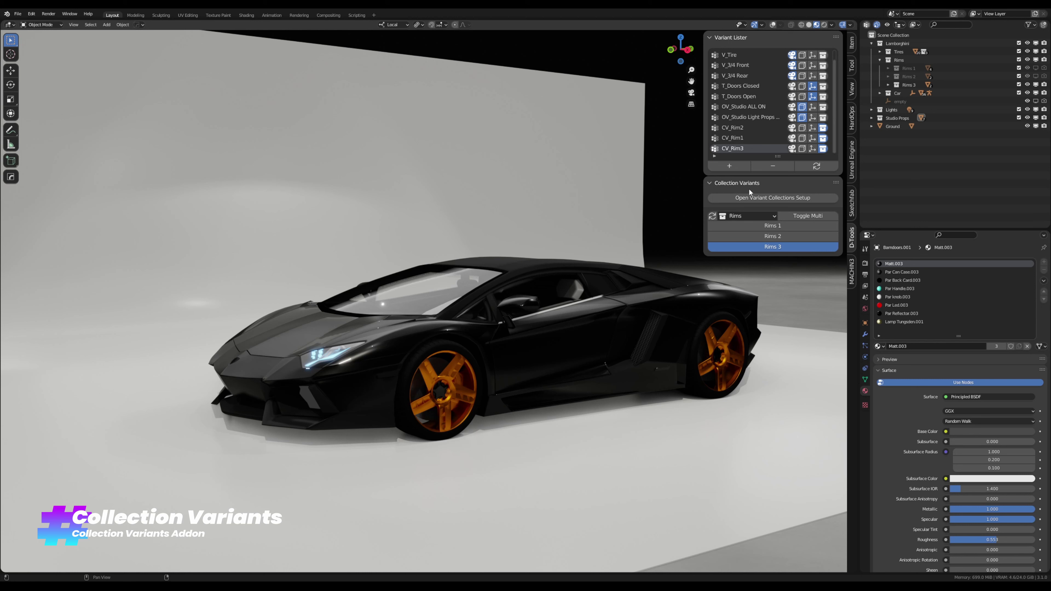
pyautogui.click(709, 184)
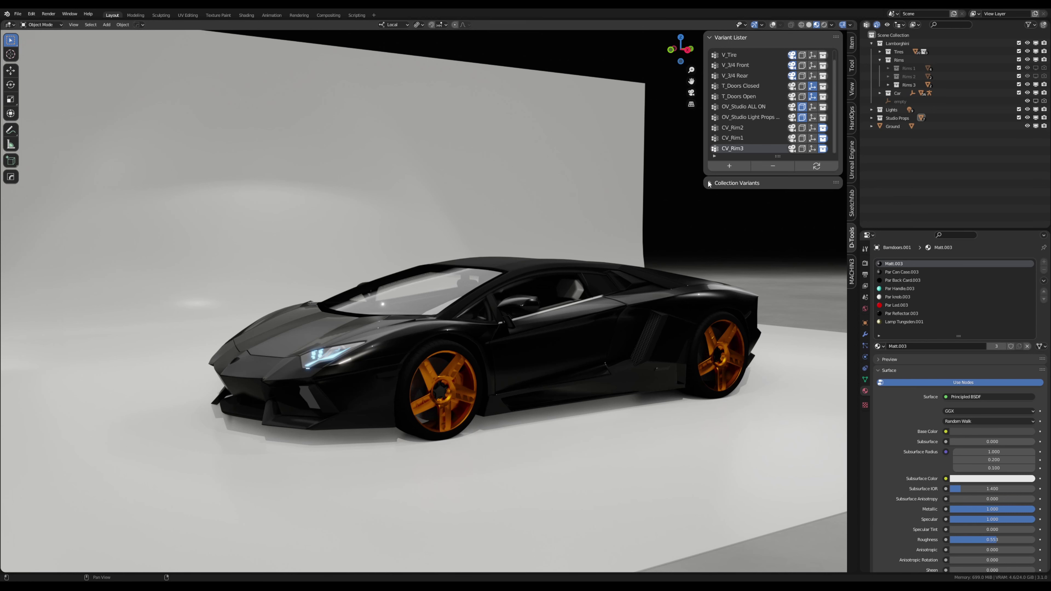